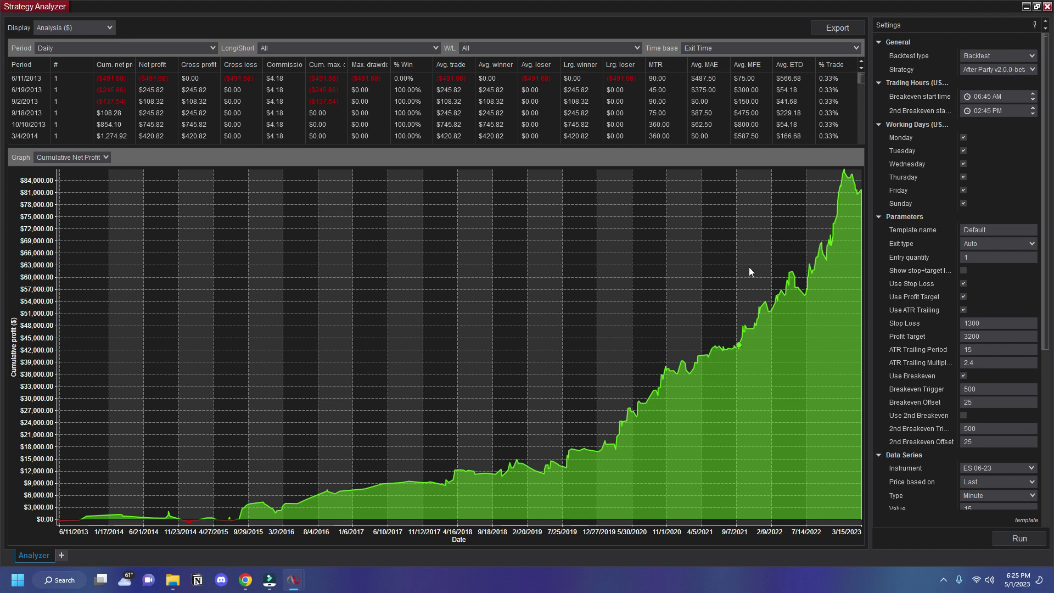
- Switch the Strategy Analyzer display from Analysis ($) to Summary ($) and scroll the Settings panel down
scroll(924, 206, down, 2)
scroll(926, 225, down, 1)
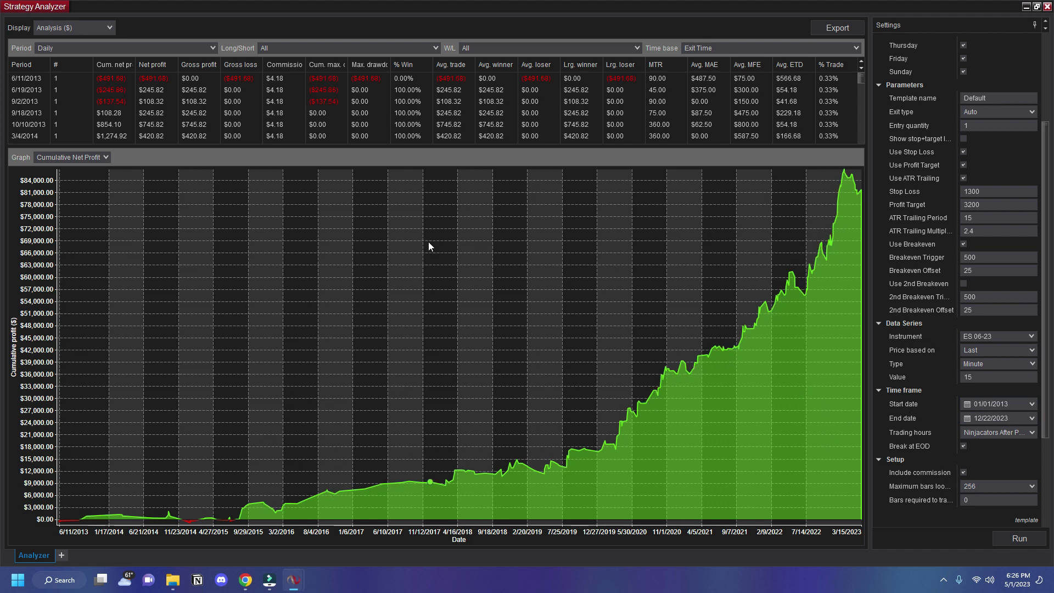
click(104, 28)
click(77, 42)
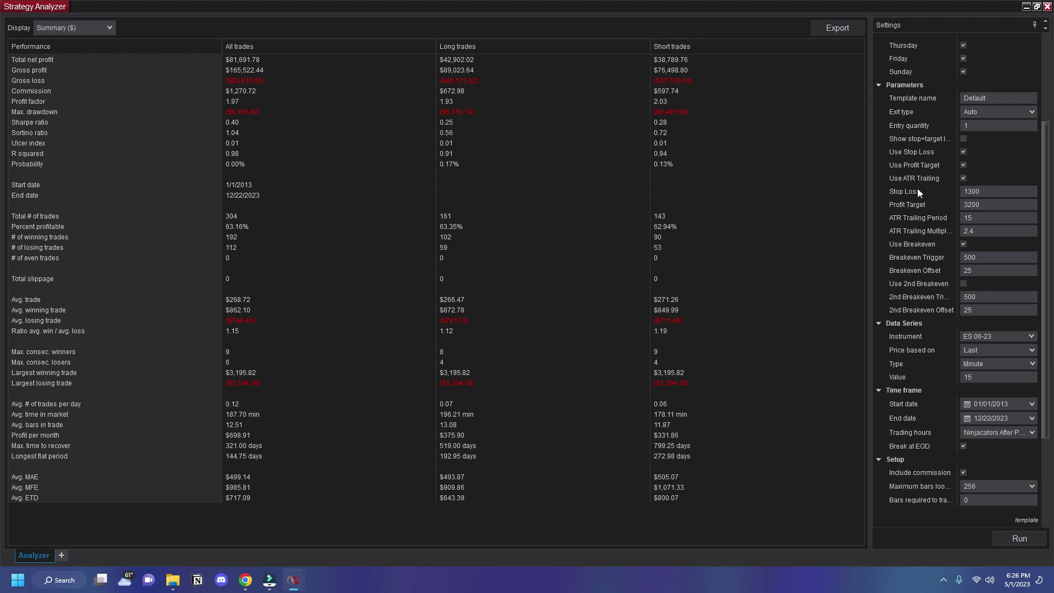
scroll(928, 226, down, 1)
scroll(927, 231, down, 1)
scroll(925, 242, down, 1)
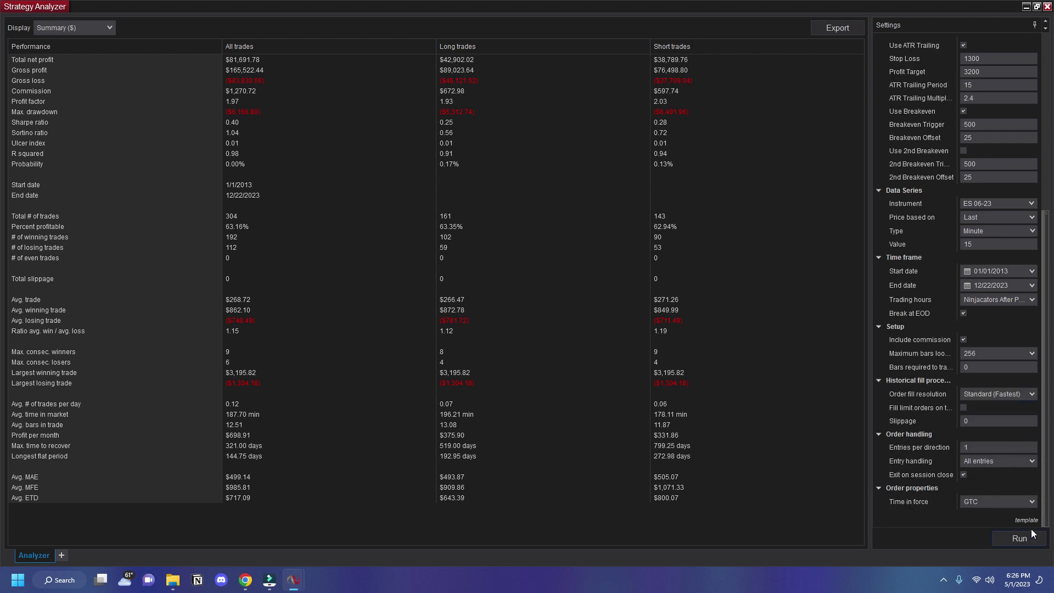
- Save the current strategy settings as a template named 'example3'
mouse_move(1026, 519)
click(996, 521)
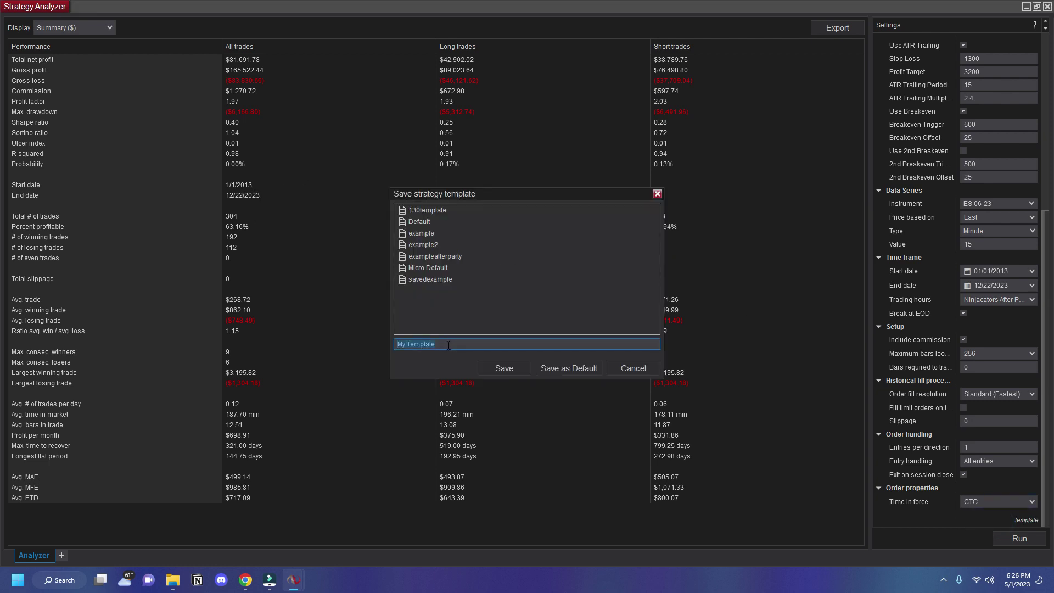
text(ex)
text(ample3)
click(508, 368)
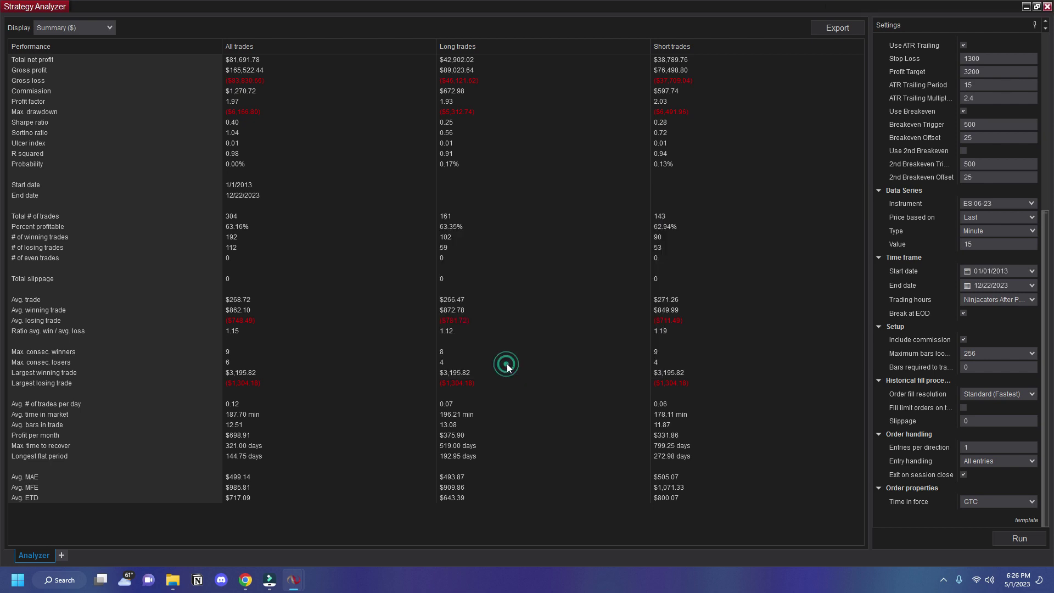
scroll(900, 111, up, 3)
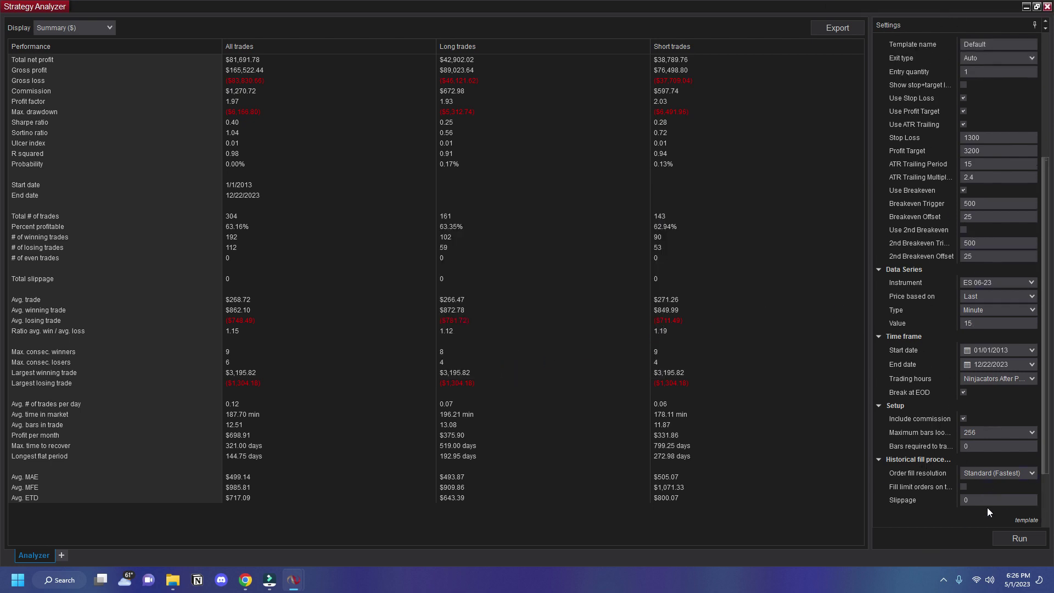
click(1026, 520)
- Load the example3 template back into the settings and minimize the Strategy Analyzer
click(1011, 520)
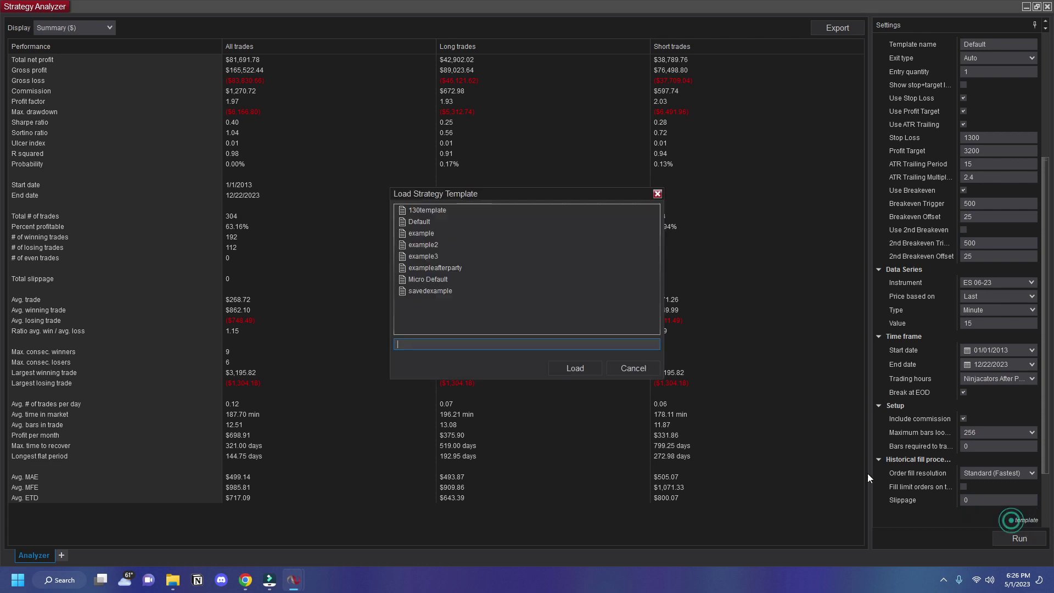
click(433, 255)
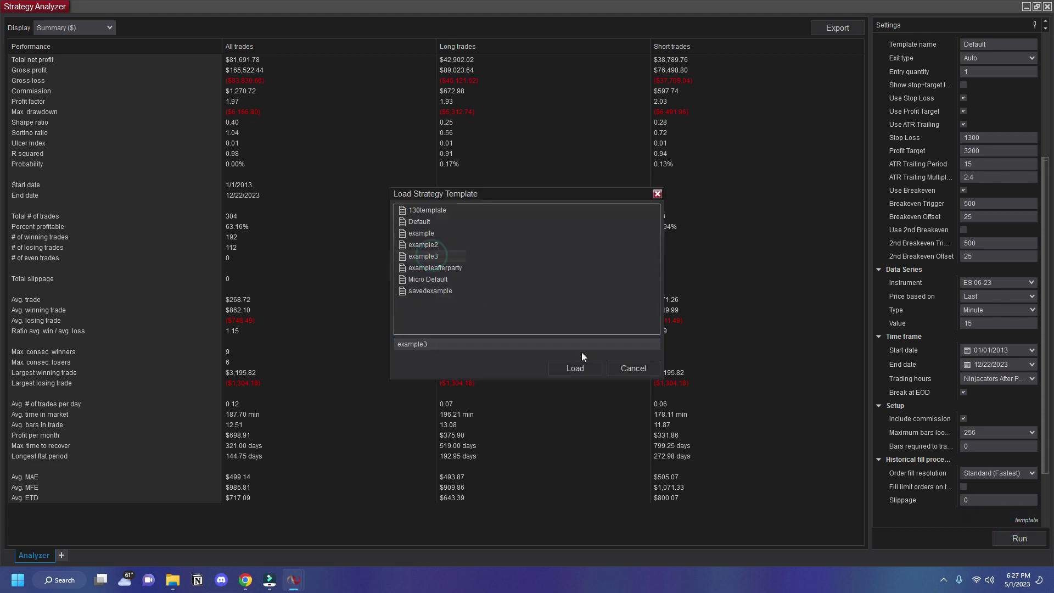
click(580, 368)
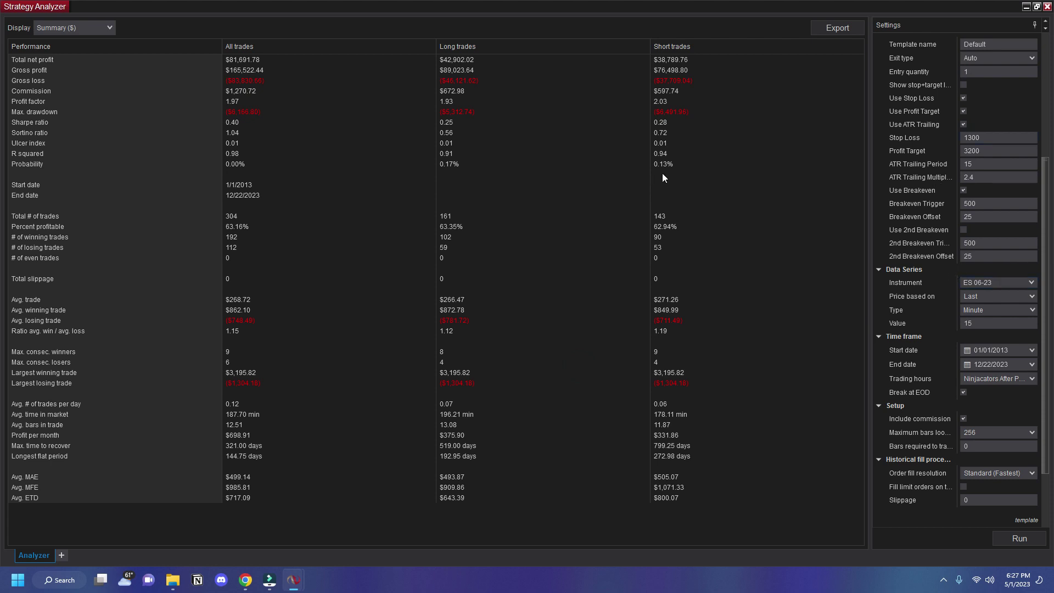
click(1026, 7)
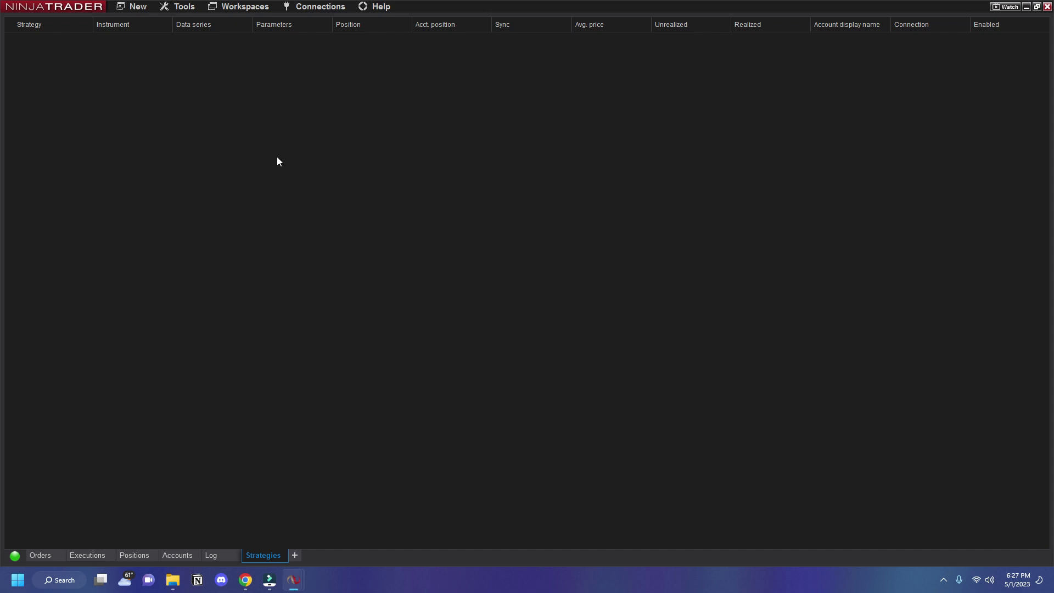
- Choose New Strategy... from the Control Center Strategies tab's right-click menu
right_click(233, 69)
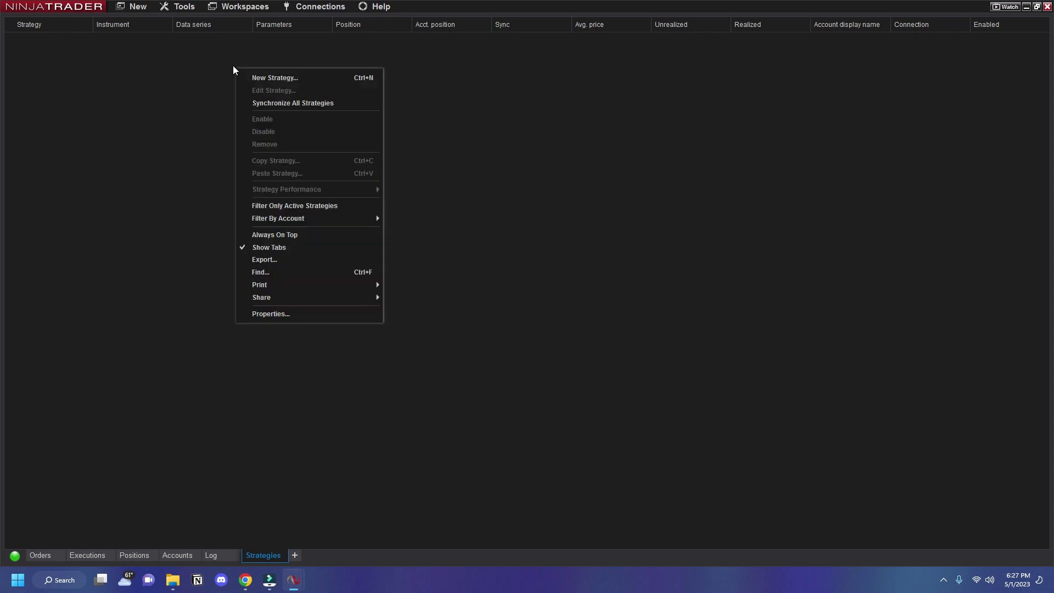
click(262, 78)
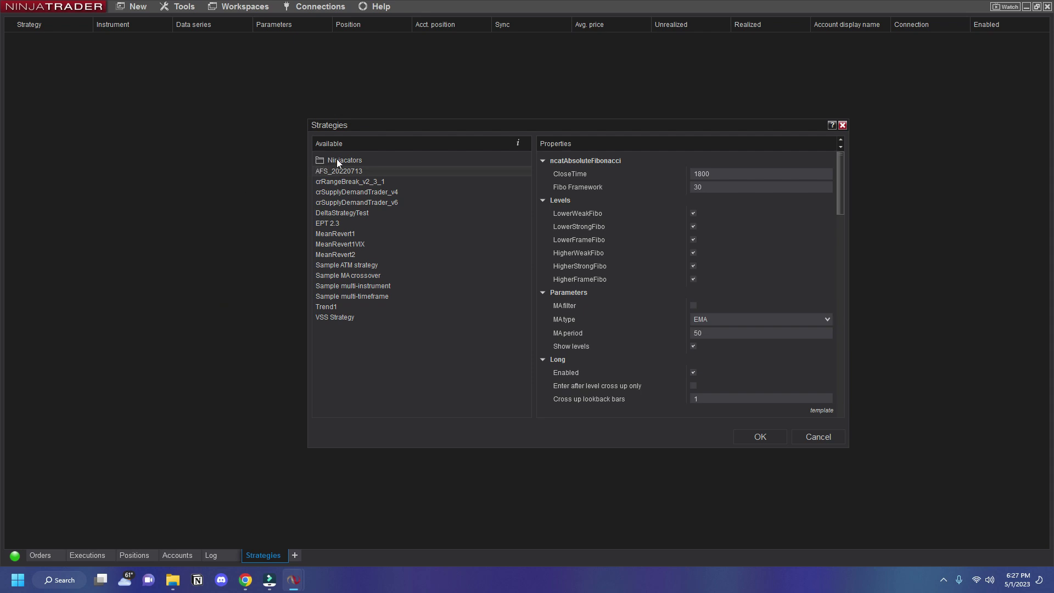
click(354, 161)
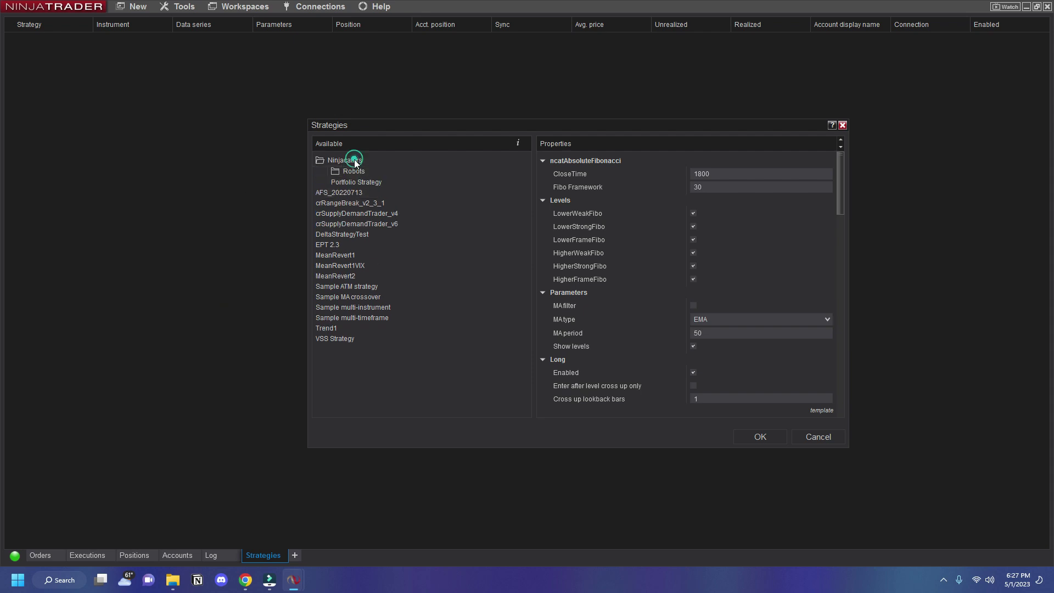
click(352, 170)
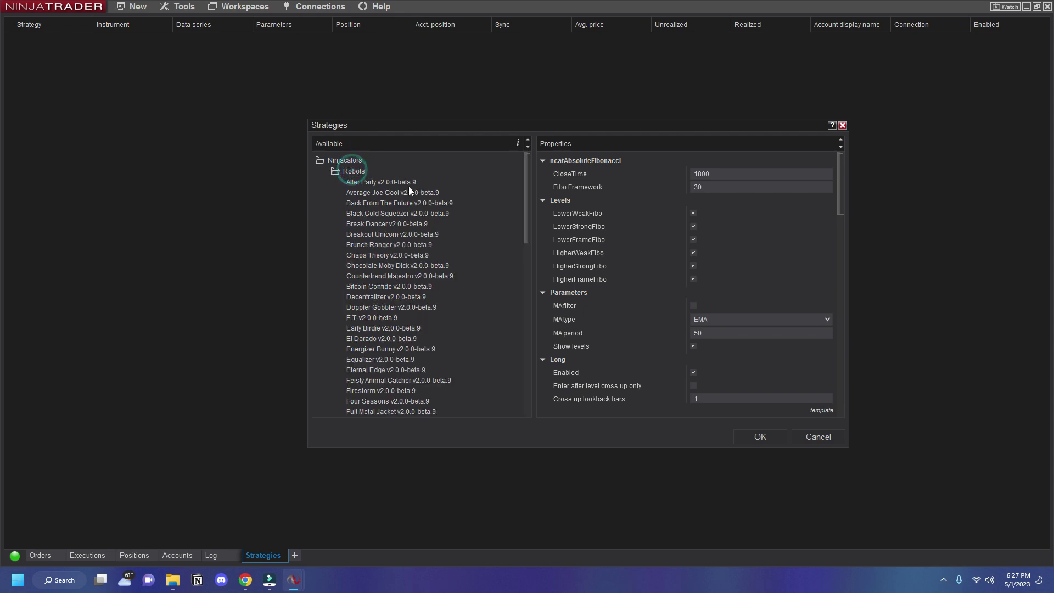
click(366, 184)
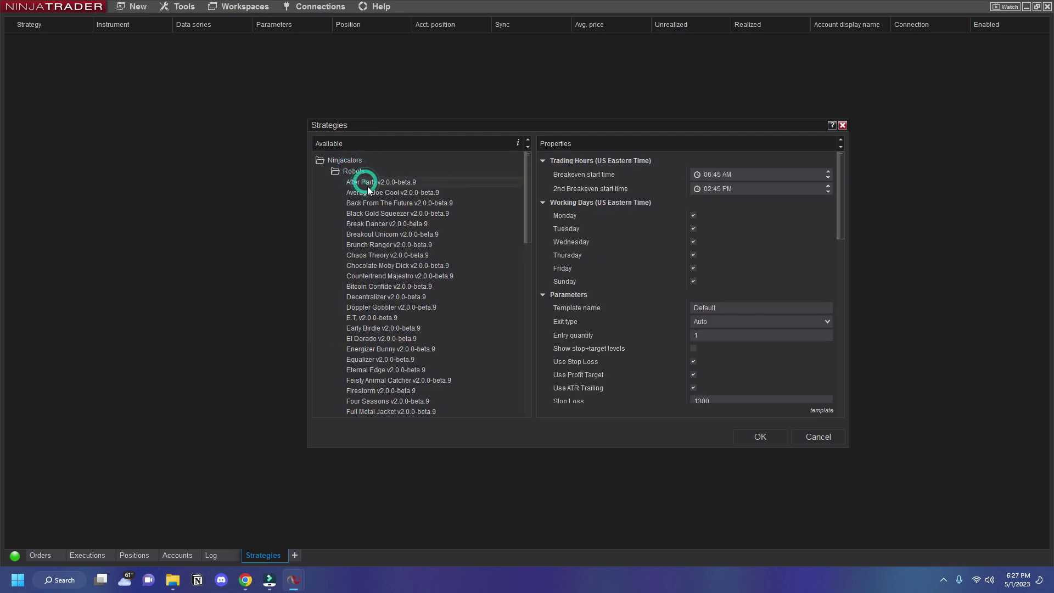
click(643, 245)
drag(629, 123, 494, 95)
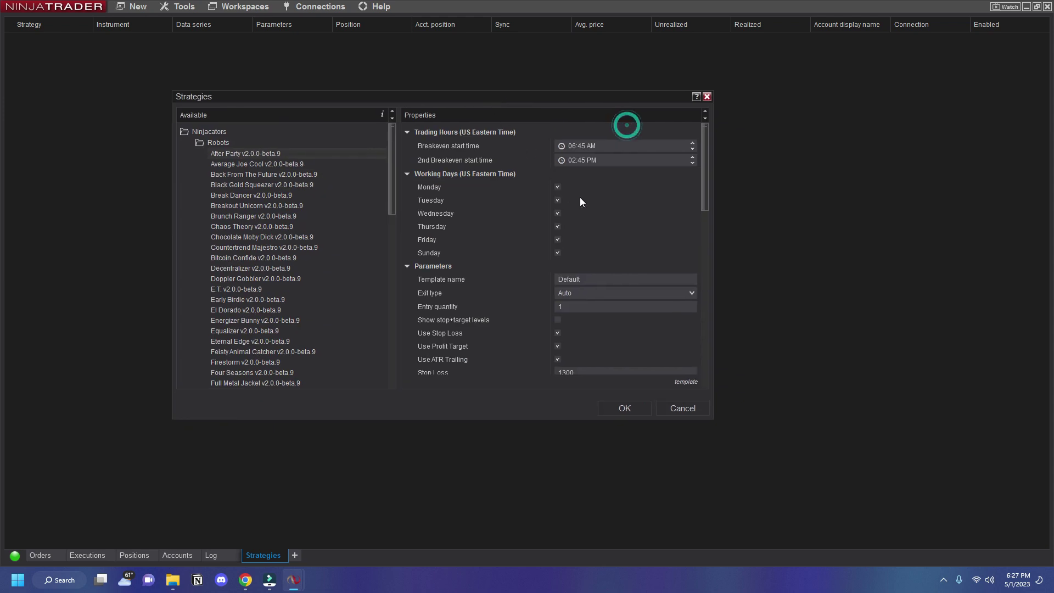
scroll(602, 206, down, 2)
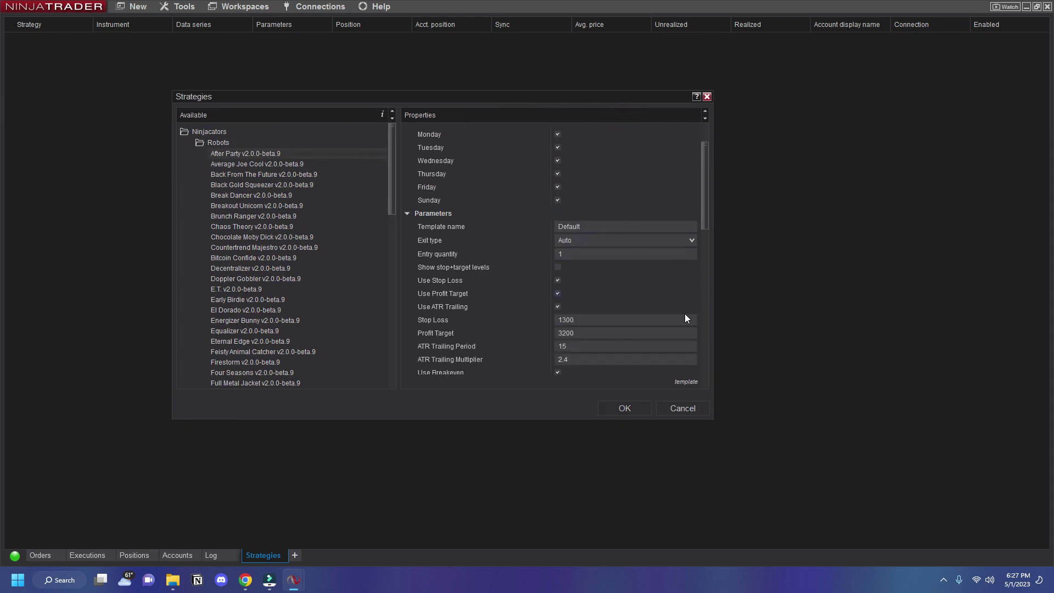
- Load the example3 template into After Party's properties from the Load Strategy Template dialog
click(686, 382)
click(669, 381)
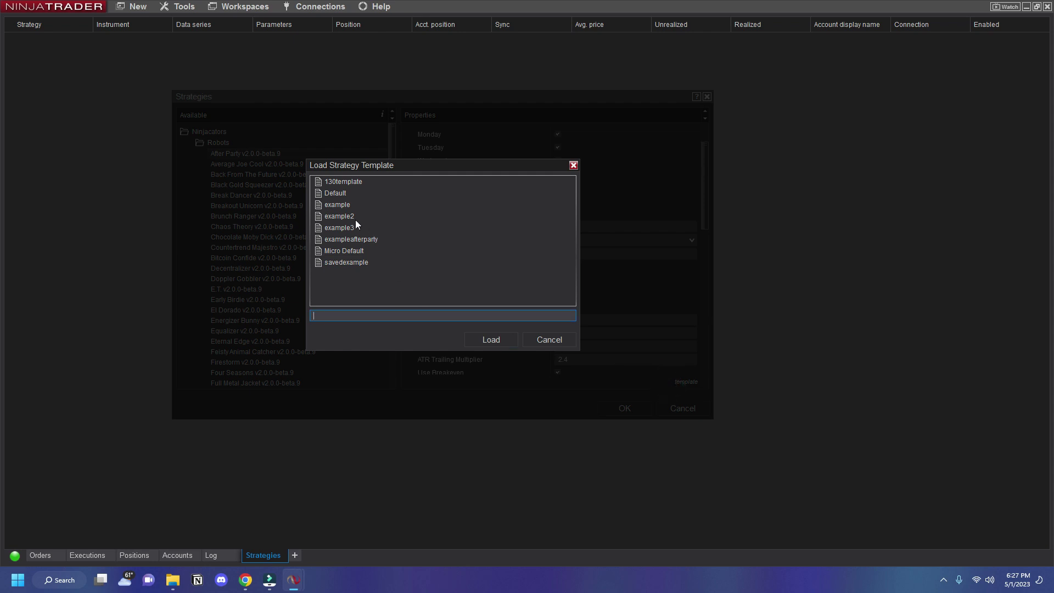
click(336, 226)
click(499, 340)
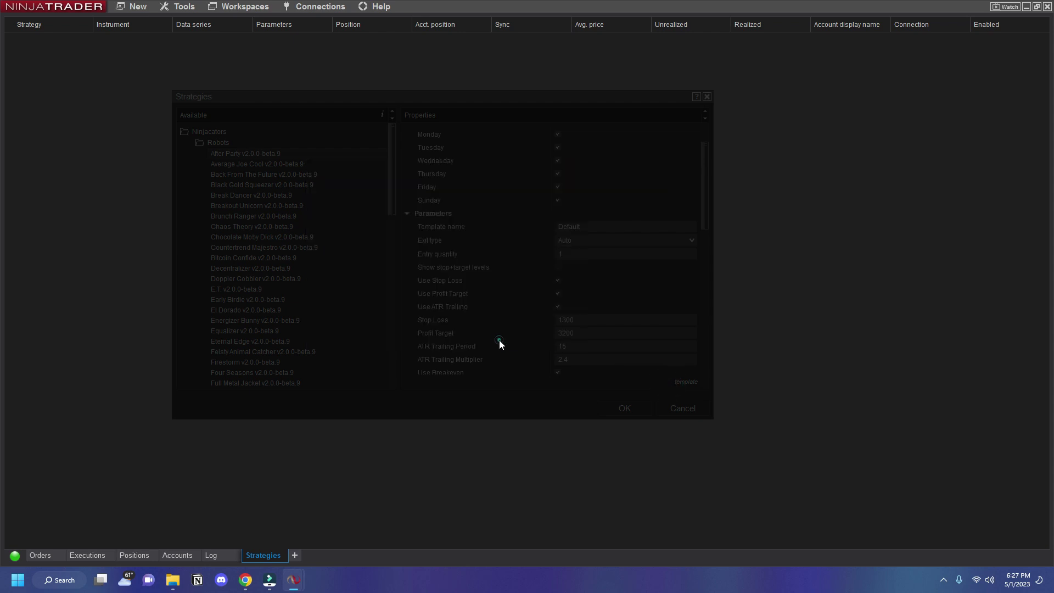
scroll(509, 329, up, 1)
scroll(515, 258, up, 1)
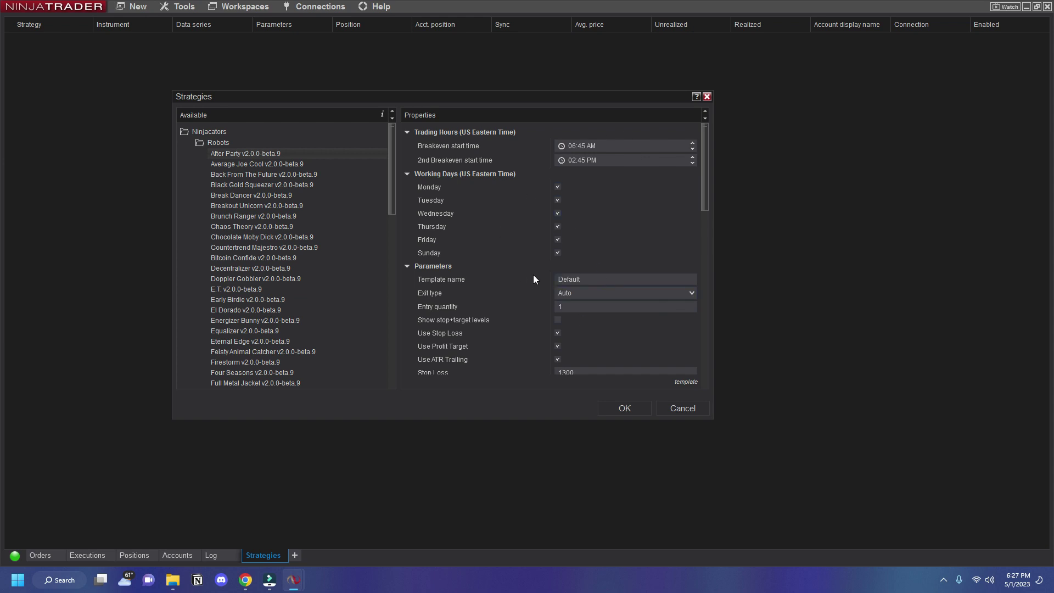
scroll(532, 285, down, 3)
- Check the ES 06-23 instrument, then set Days to load to 90 under Time frame
scroll(530, 292, down, 2)
scroll(516, 286, down, 2)
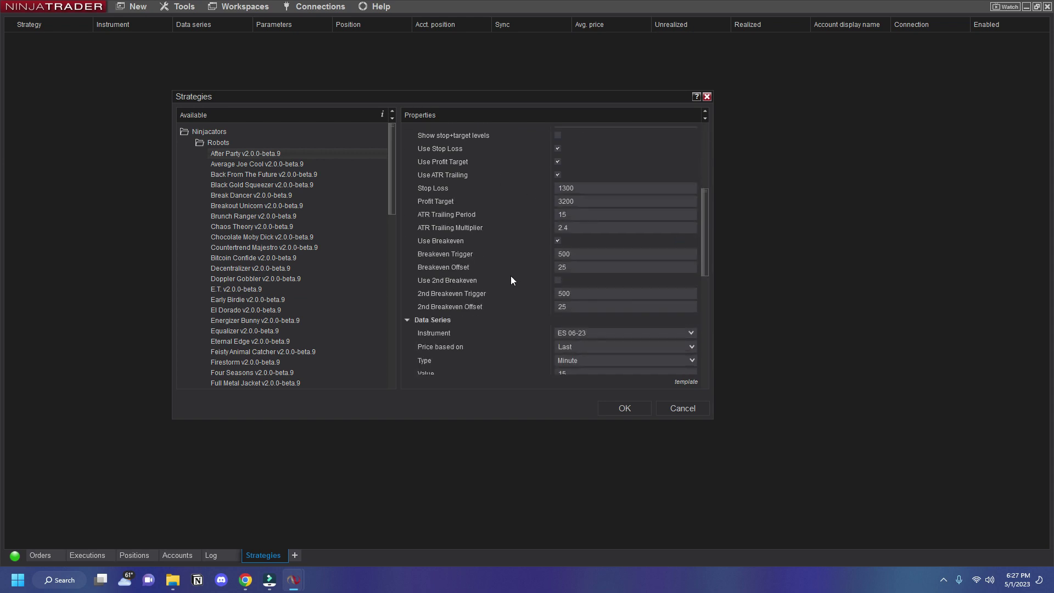
scroll(511, 277, down, 3)
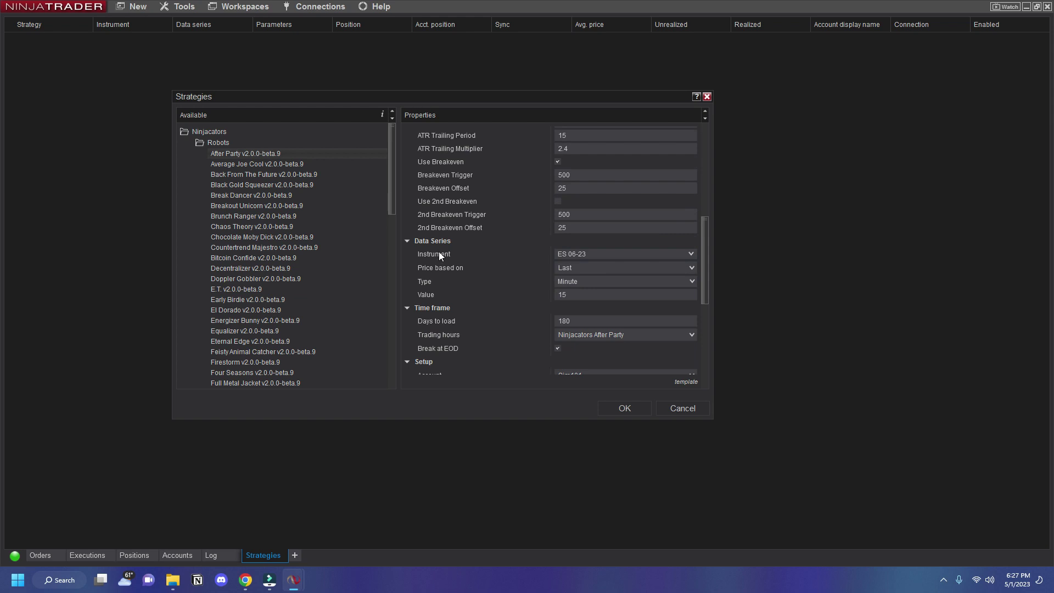
click(591, 255)
scroll(541, 258, down, 2)
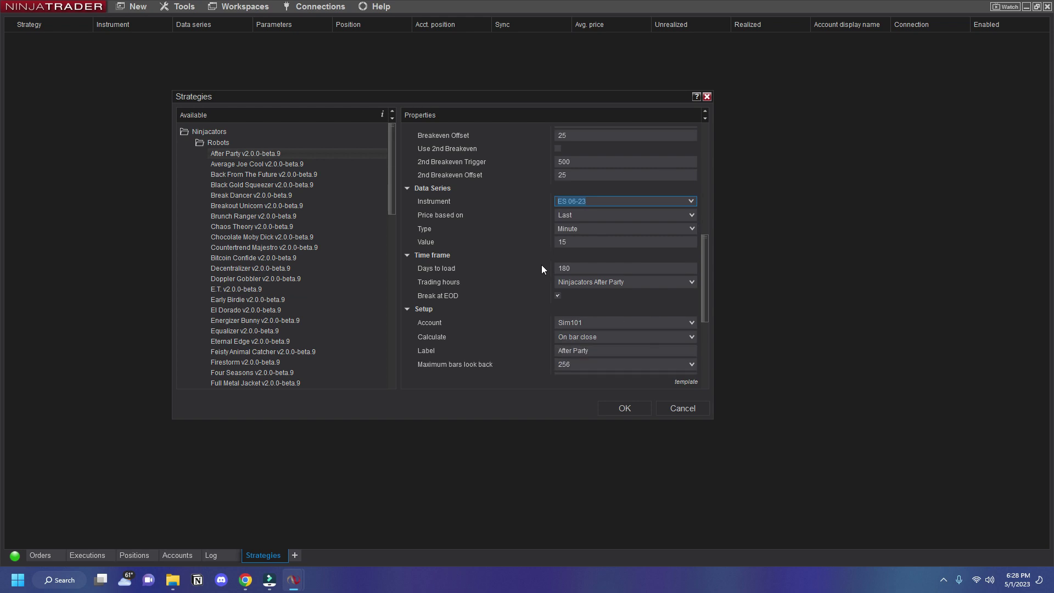
click(575, 201)
scroll(543, 238, down, 2)
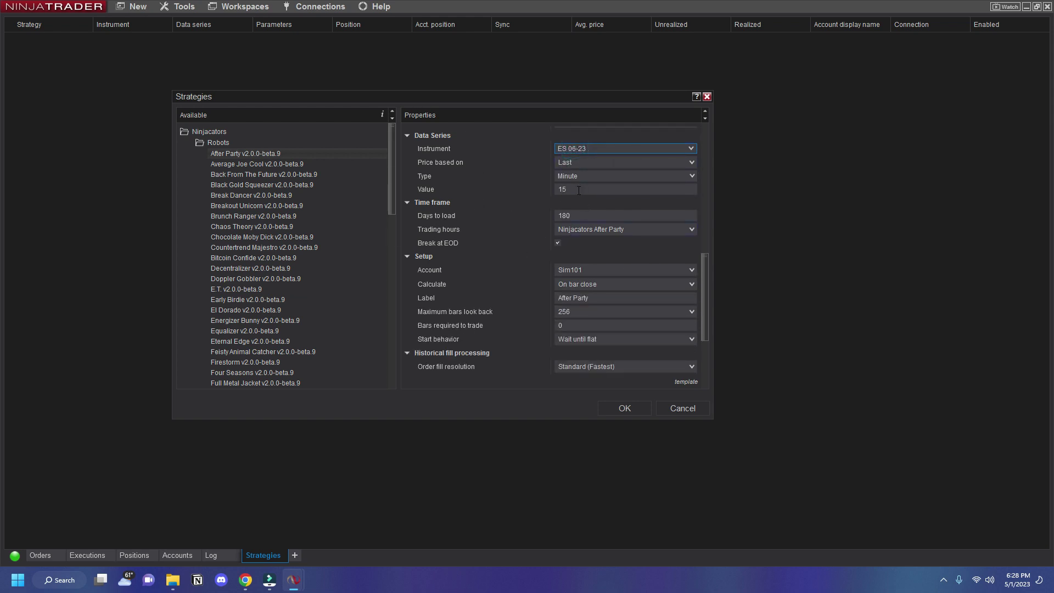
click(581, 214)
text(90)
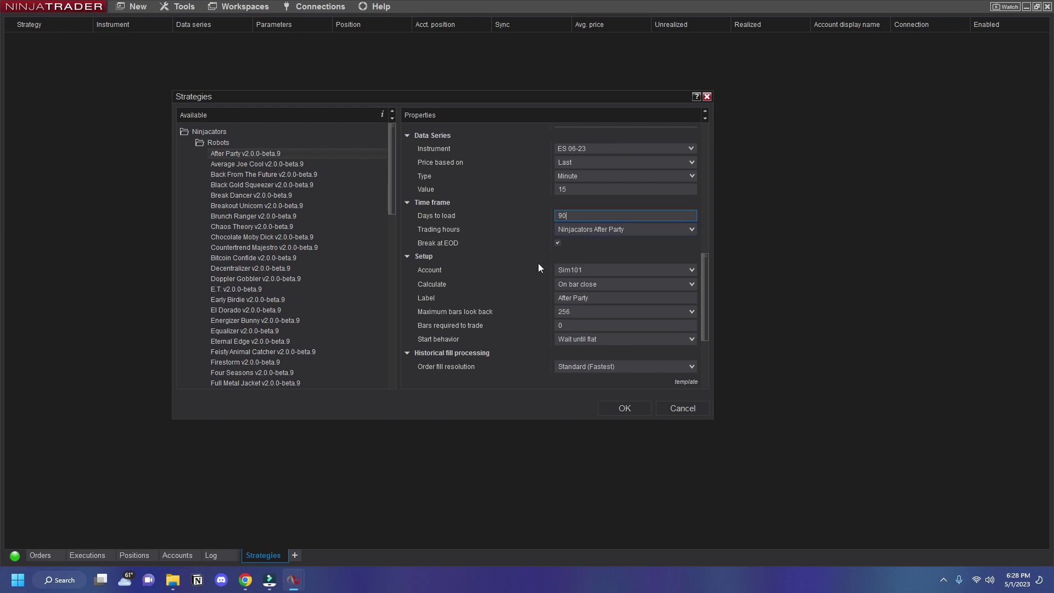
scroll(518, 258, down, 1)
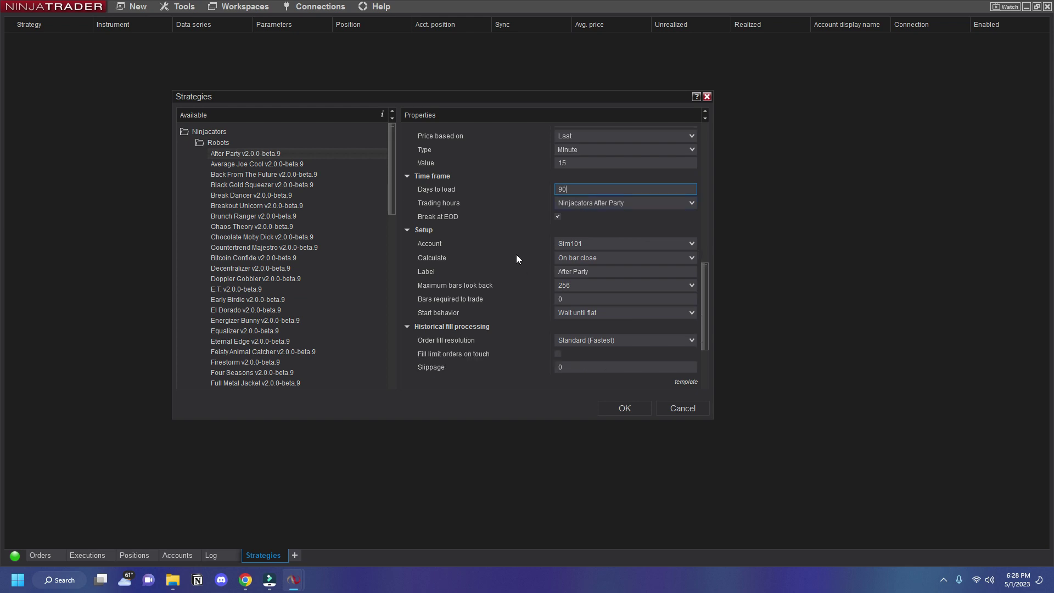
scroll(516, 255, down, 1)
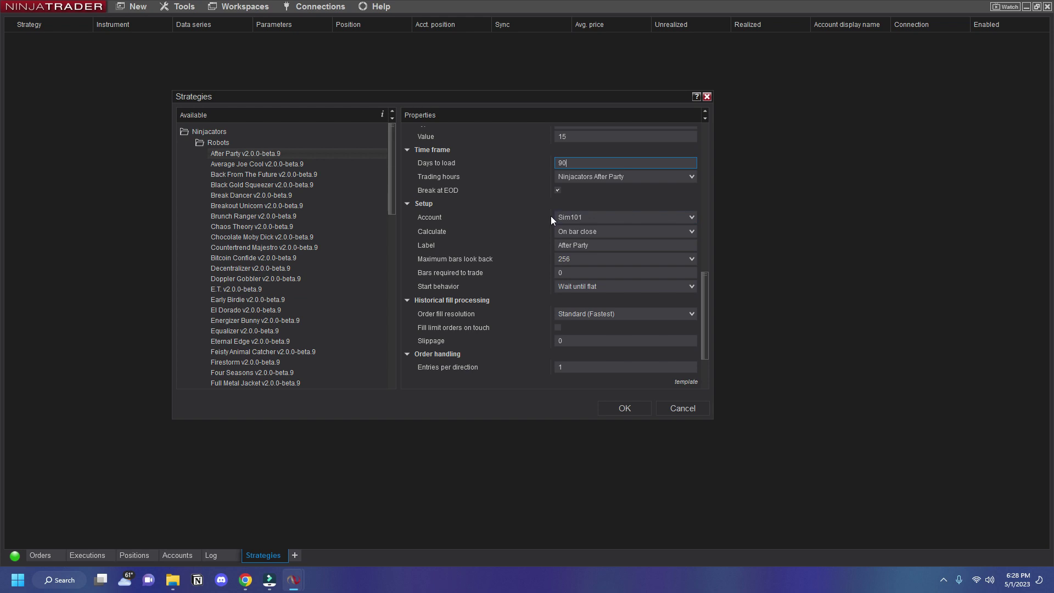
- Review the Start behavior options and confirm After Party on ES 06-23 15 Minute with Sim101
scroll(522, 217, down, 1)
scroll(595, 218, down, 1)
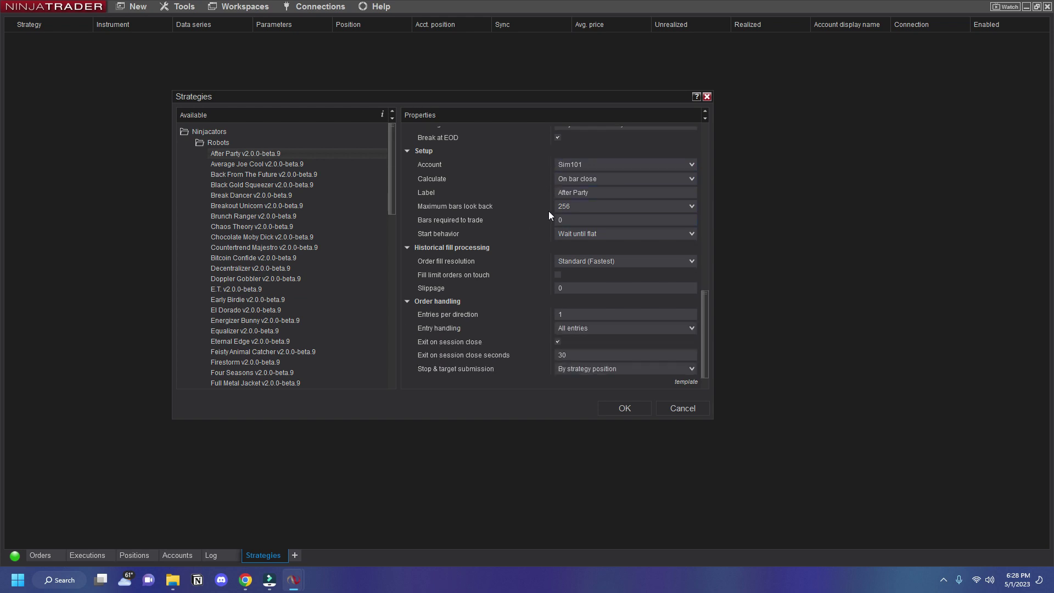
scroll(547, 235, down, 1)
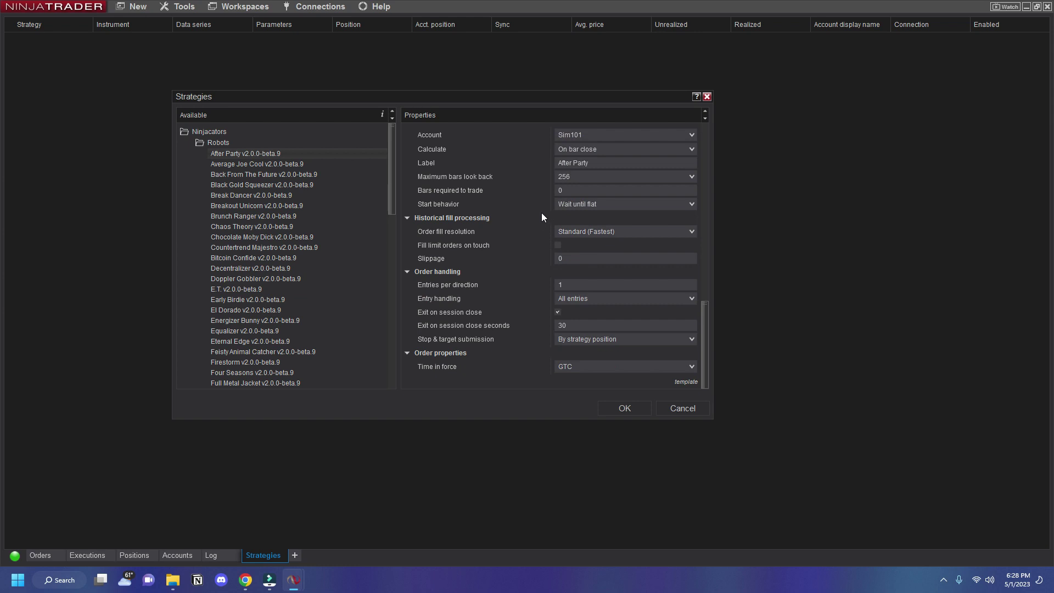
click(599, 202)
click(626, 409)
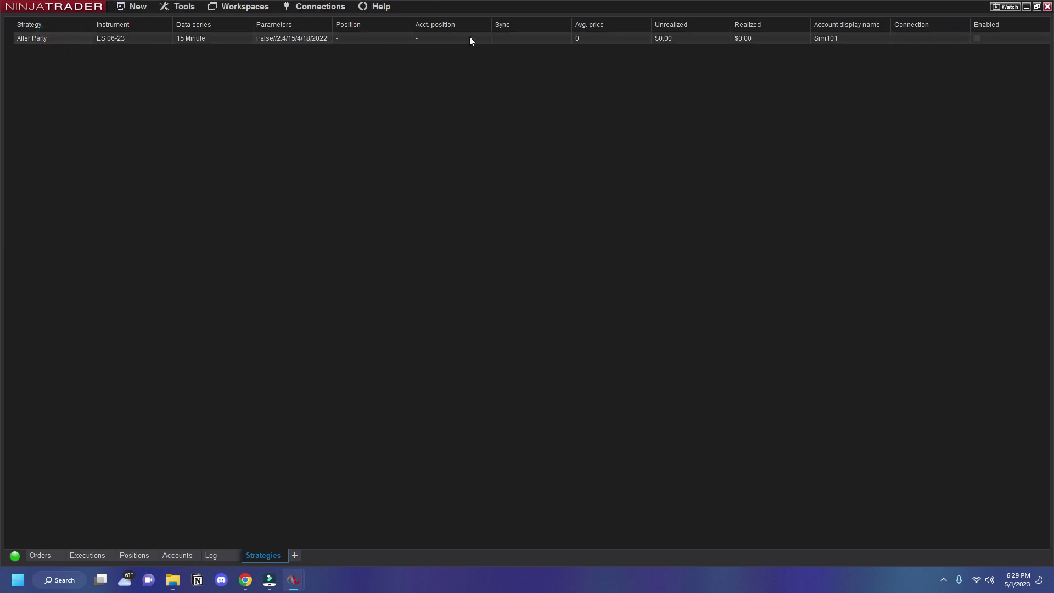
- Select the After Party row and tick its Enabled checkbox
click(130, 38)
click(215, 37)
click(975, 37)
click(324, 6)
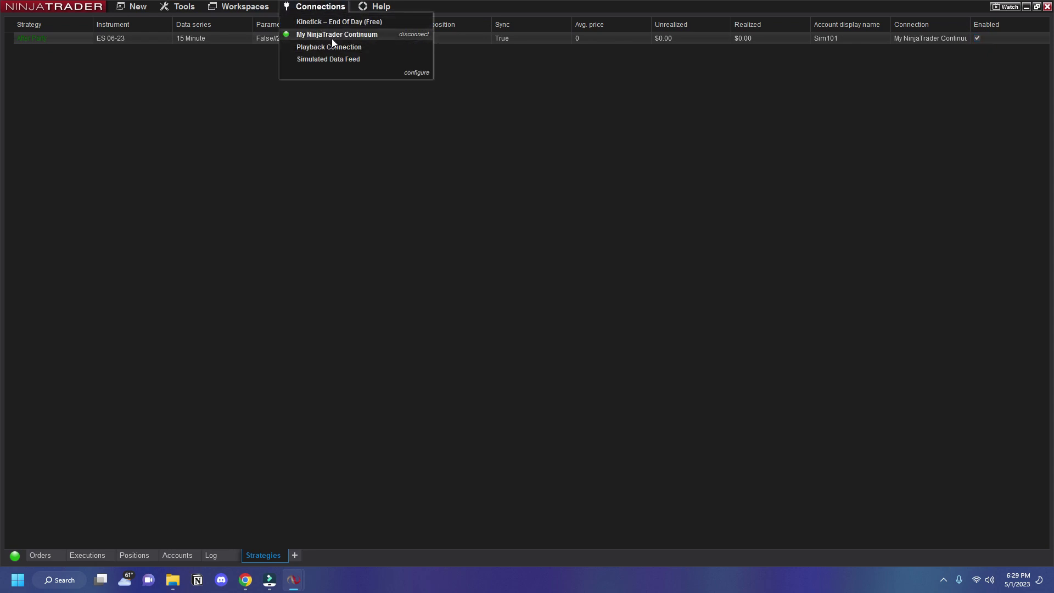
click(479, 127)
click(920, 48)
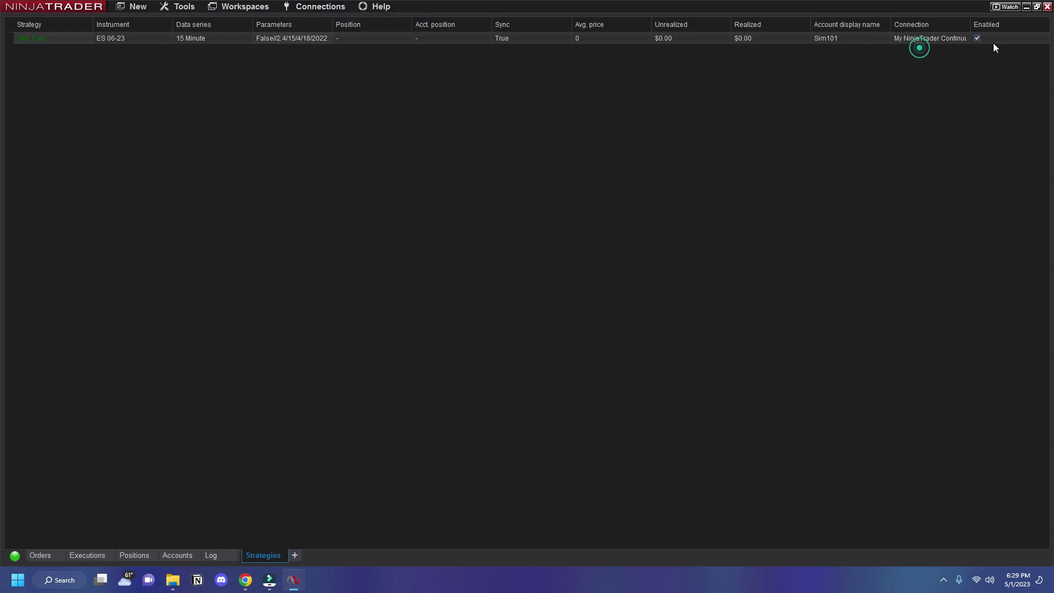